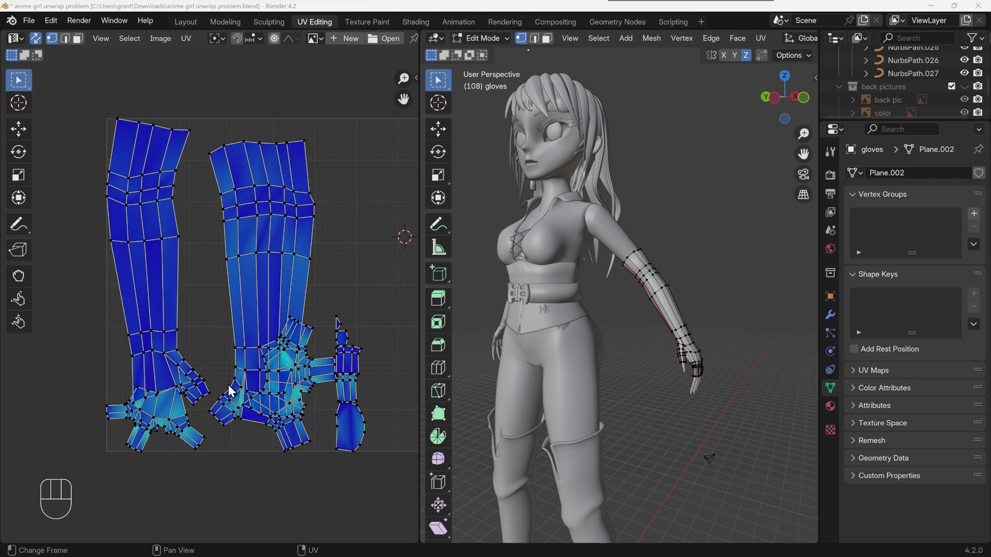
# - Orbit and zoom around the gloved arm to inspect the isolated glove mesh
pyautogui.scroll(5, 752, 402)
pyautogui.moveTo(708, 387); pyautogui.dragTo(555, 244, button='middle')
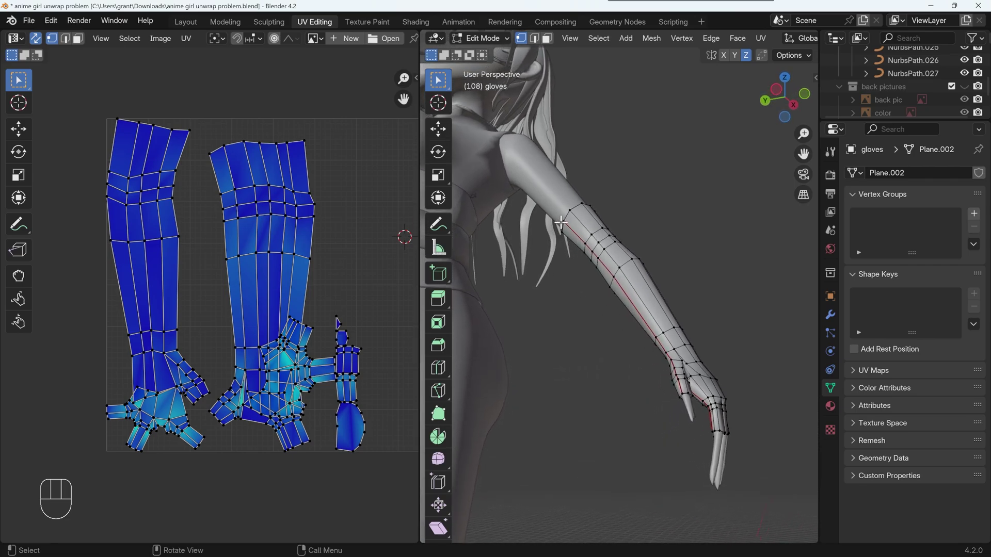
pyautogui.moveTo(633, 303); pyautogui.dragTo(531, 409, button='middle')
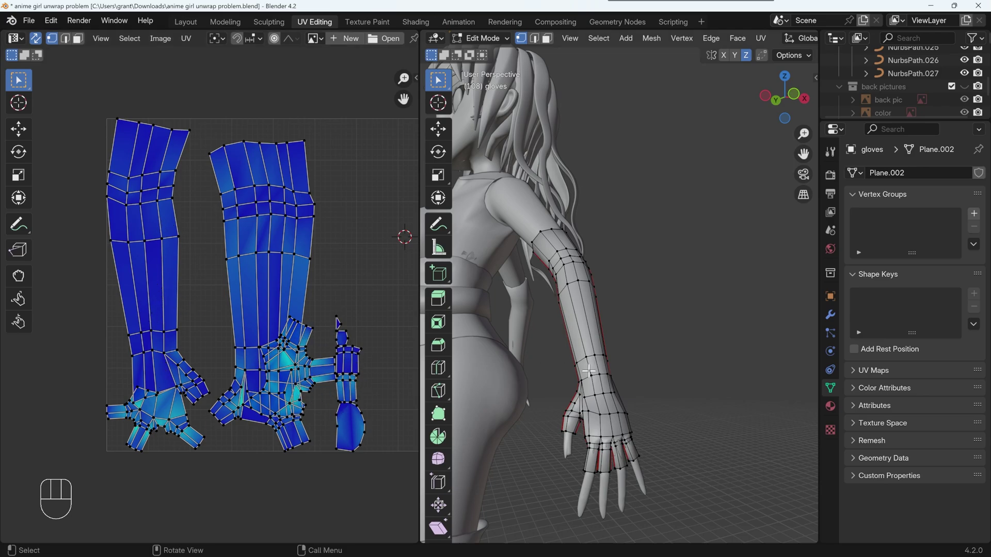
pyautogui.moveTo(570, 400); pyautogui.dragTo(619, 389, button='middle')
pyautogui.scroll(4, 616, 390)
pyautogui.scroll(-3, 624, 395)
pyautogui.scroll(5, 593, 394)
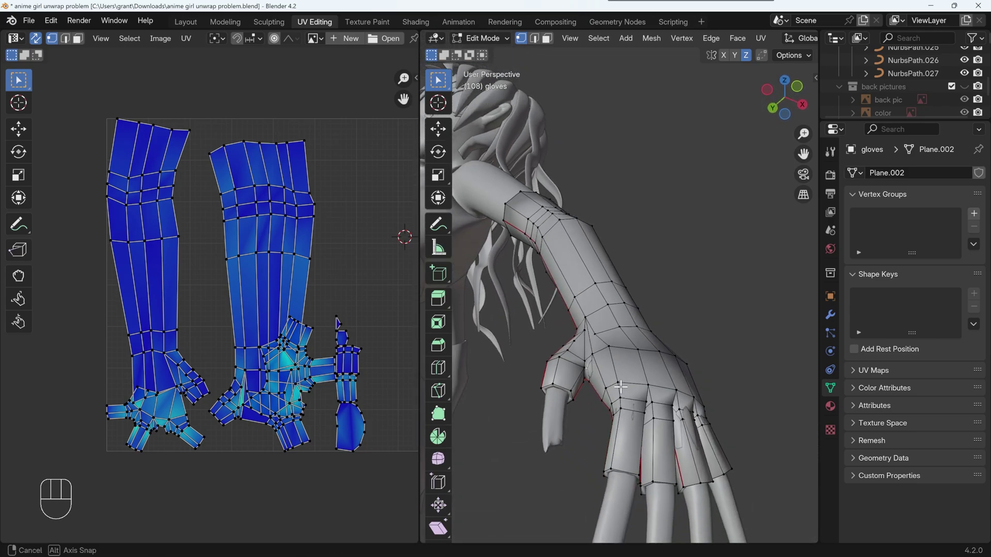
pyautogui.scroll(-3, 580, 396)
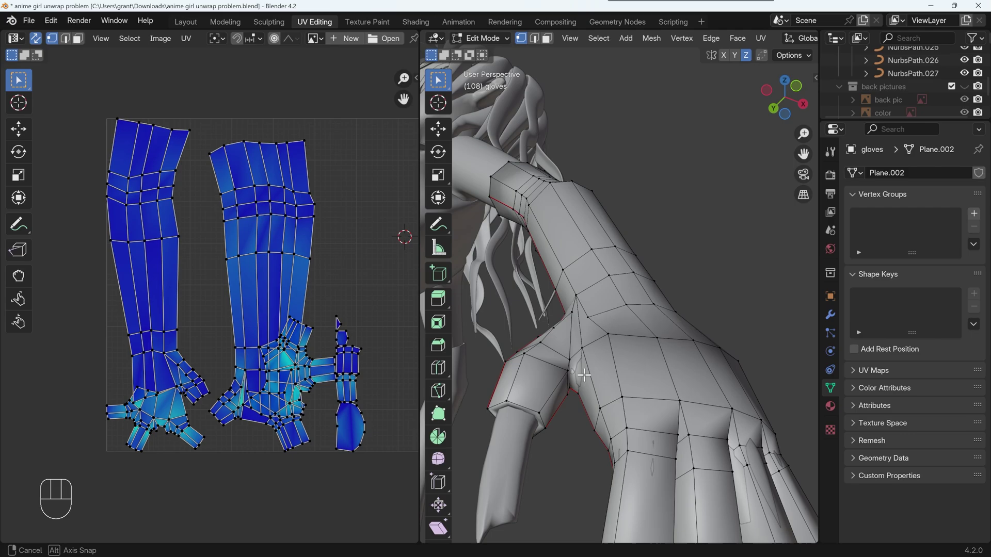
pyautogui.scroll(4, 568, 402)
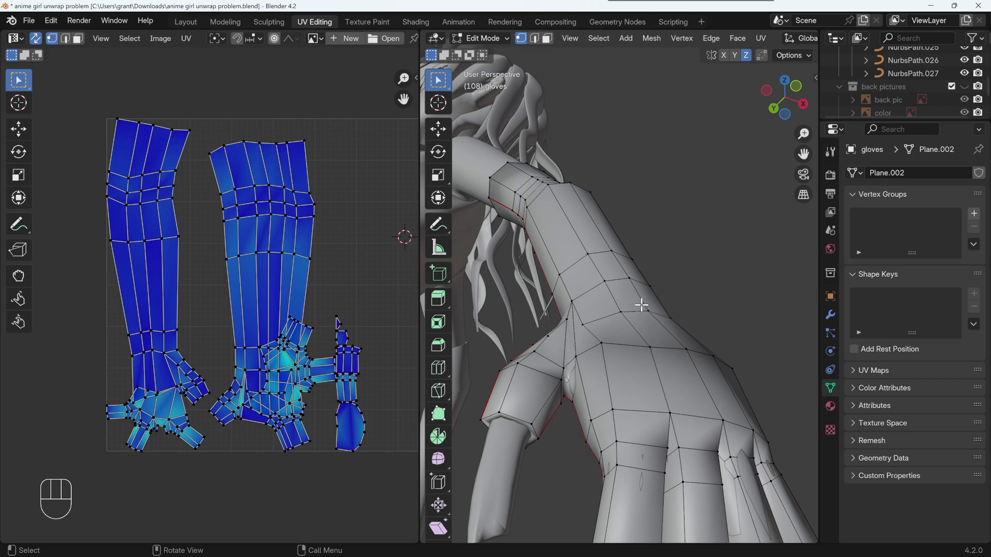
pyautogui.moveTo(576, 290); pyautogui.dragTo(511, 178, button='middle')
pyautogui.scroll(-5, 627, 309)
pyautogui.moveTo(627, 309); pyautogui.dragTo(706, 346, button='middle')
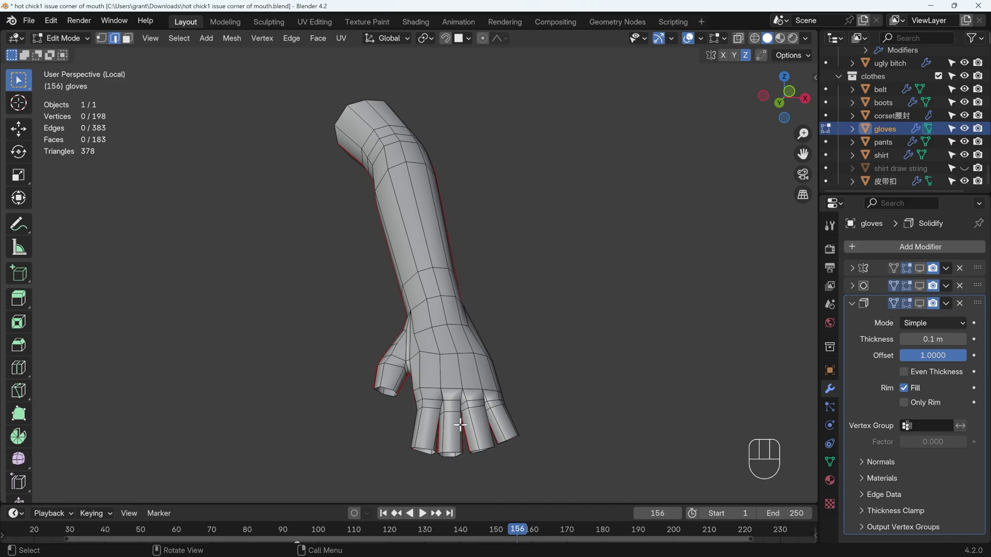
# - In Vertex mode, select all and Merge by Distance; 0 vertices are removed, leaving 198
pyautogui.click(101, 37)
pyautogui.press('a')
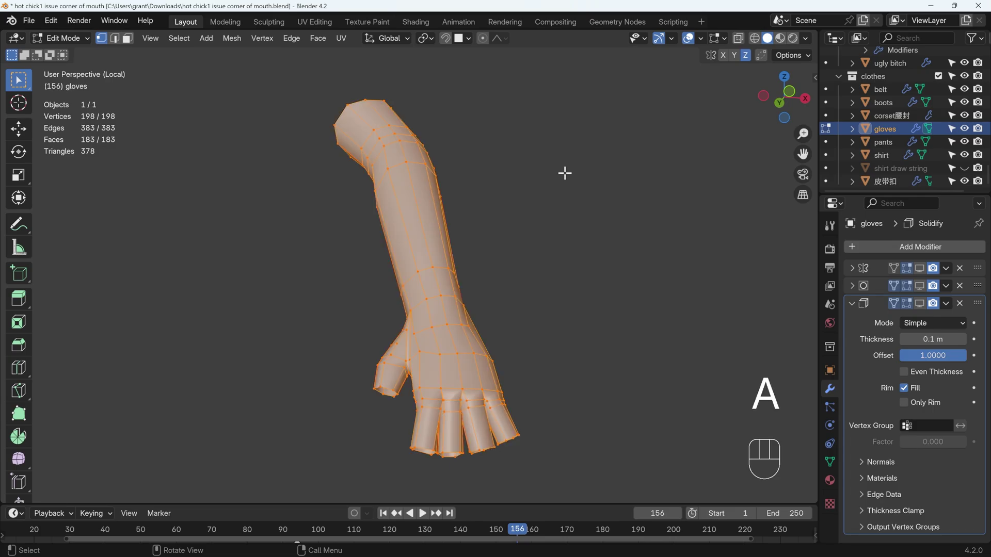
pyautogui.press('m')
pyautogui.click(520, 223)
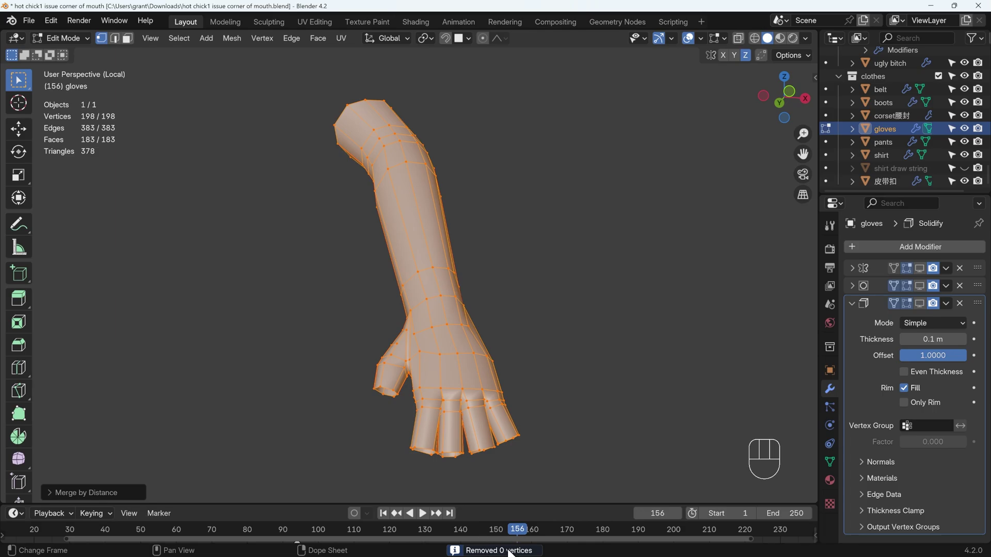
pyautogui.moveTo(486, 387); pyautogui.dragTo(435, 349, button='middle')
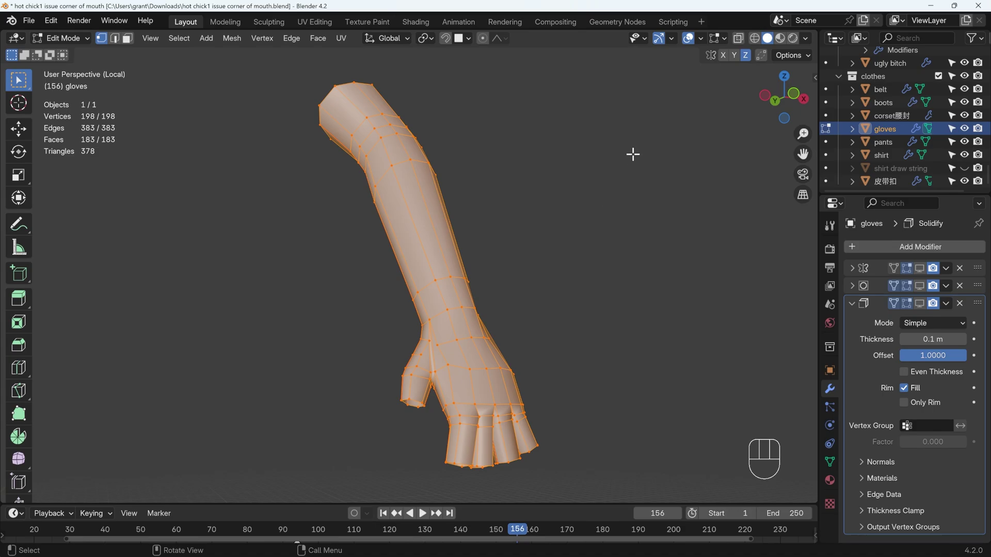
# - Turn on the Face Orientation overlay to colour the glove faces by direction
pyautogui.click(701, 39)
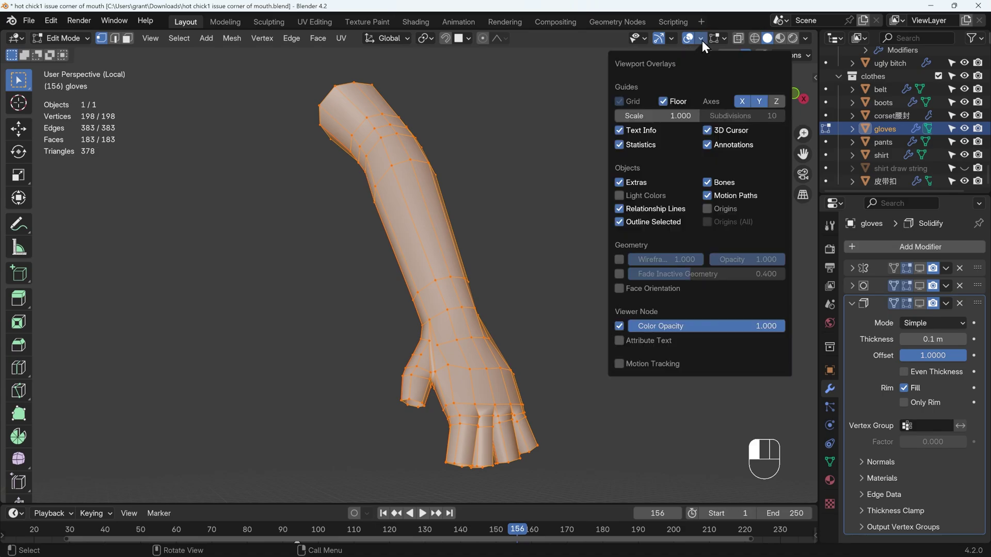
pyautogui.click(619, 288)
pyautogui.moveTo(407, 325); pyautogui.dragTo(572, 244, button='middle')
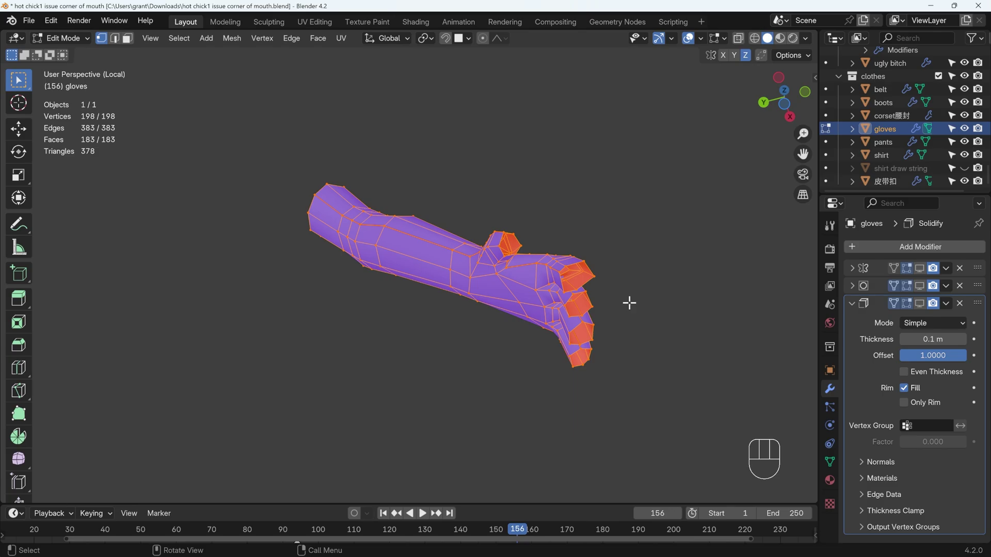
# - Select all and recalculate the normals outward, with Inside toggled on and back off
pyautogui.press('a')
pyautogui.hotkey('shift', 'n')
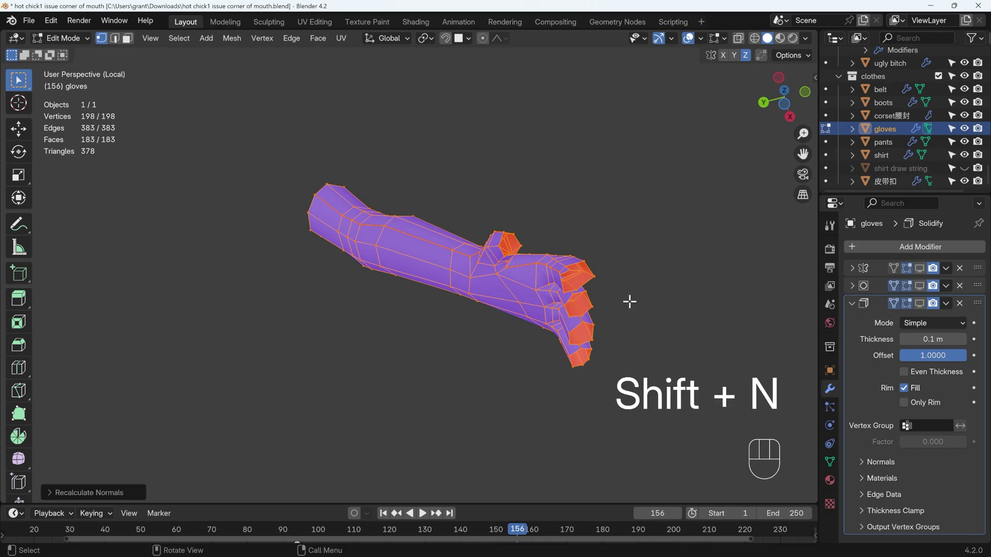
pyautogui.click(52, 493)
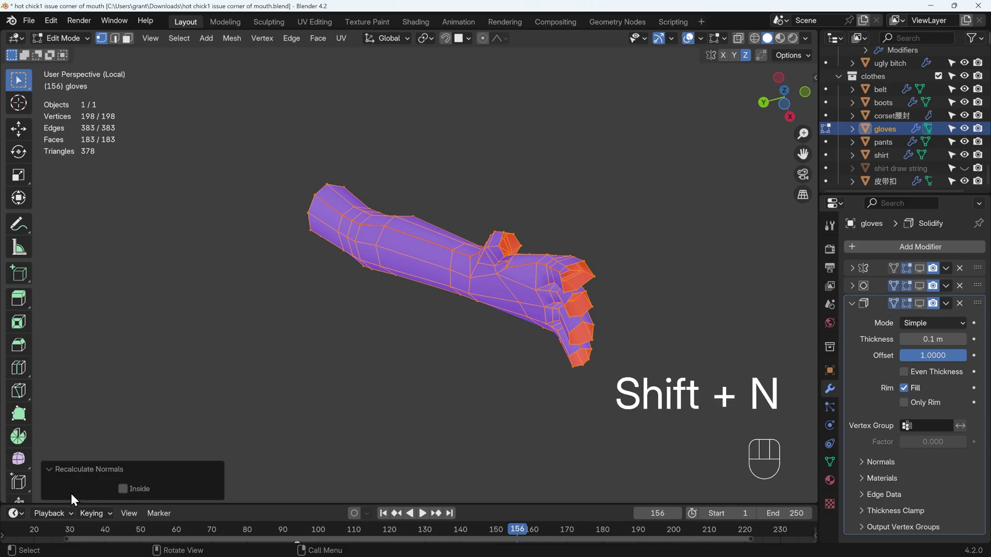
pyautogui.click(123, 489)
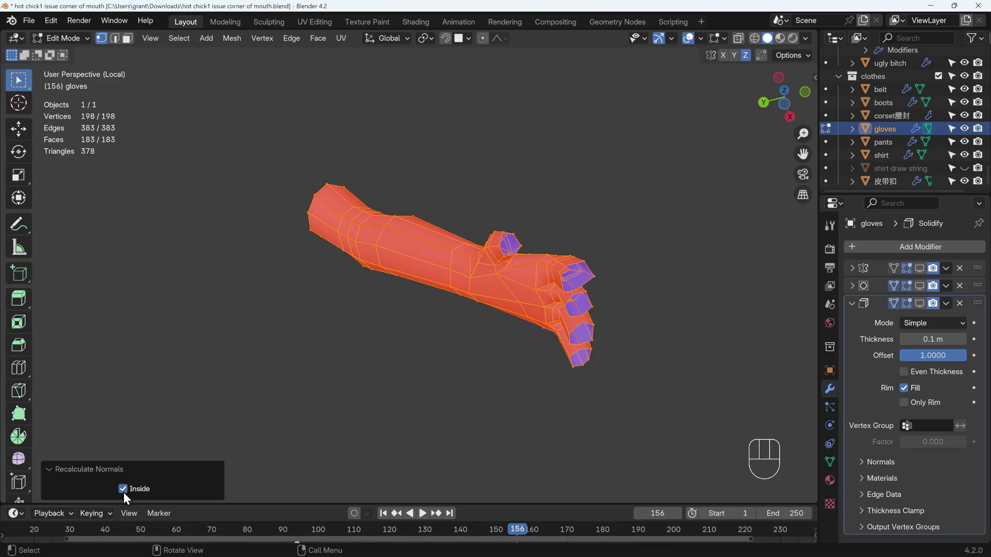
pyautogui.click(124, 490)
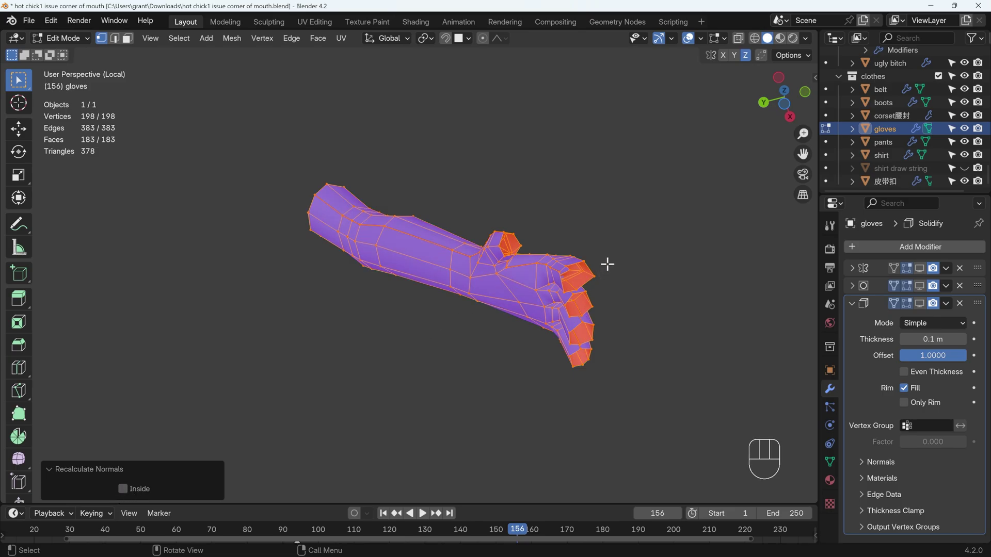
pyautogui.moveTo(606, 263); pyautogui.dragTo(554, 375, button='middle')
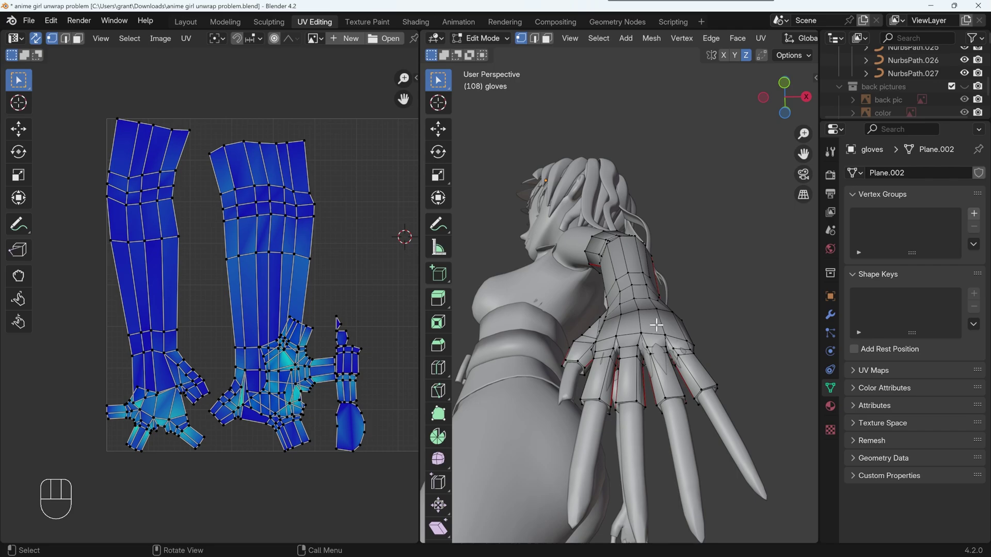
# - Isolate the gloves in local view with numpad slash
pyautogui.press('KP_Divide')
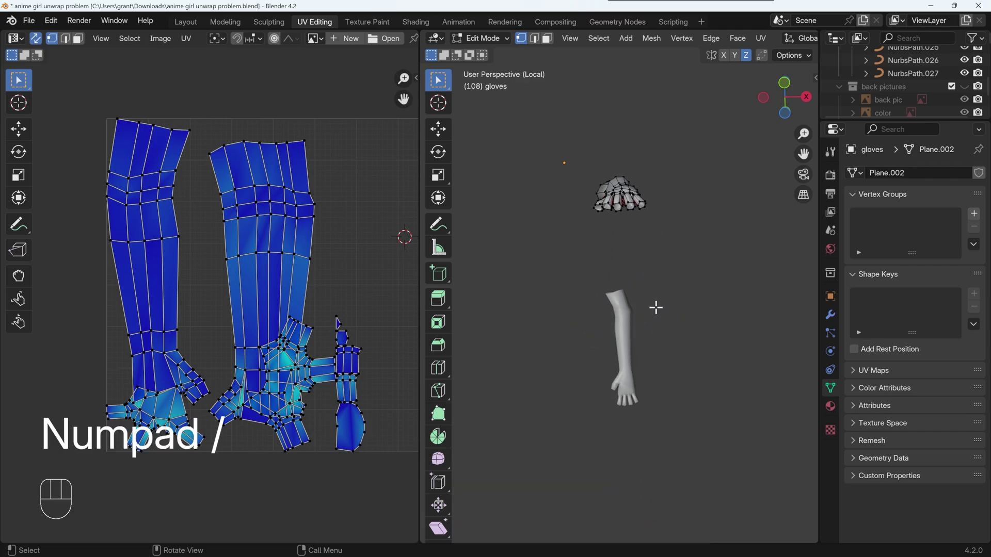
pyautogui.moveTo(655, 308); pyautogui.dragTo(685, 360, button='middle')
pyautogui.scroll(3, 718, 365)
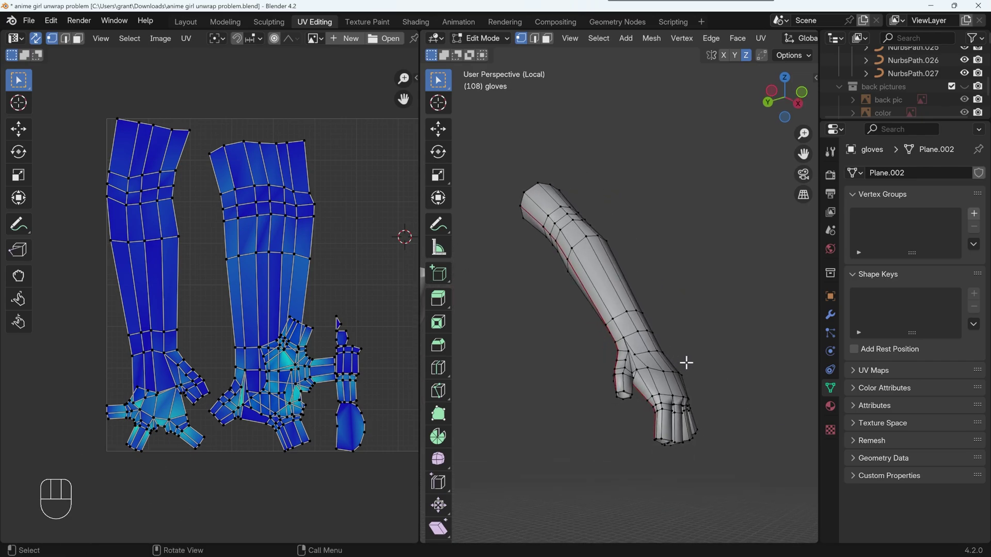
# - Disable Mirror's viewport display and collapse the Mirror, Subdivision and Solidify modifier panels
pyautogui.click(830, 315)
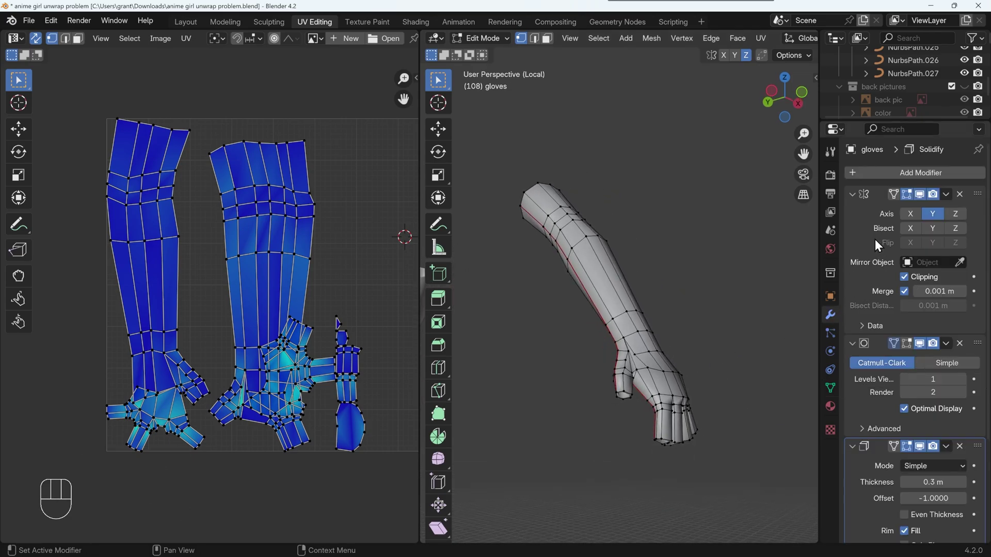
pyautogui.click(920, 195)
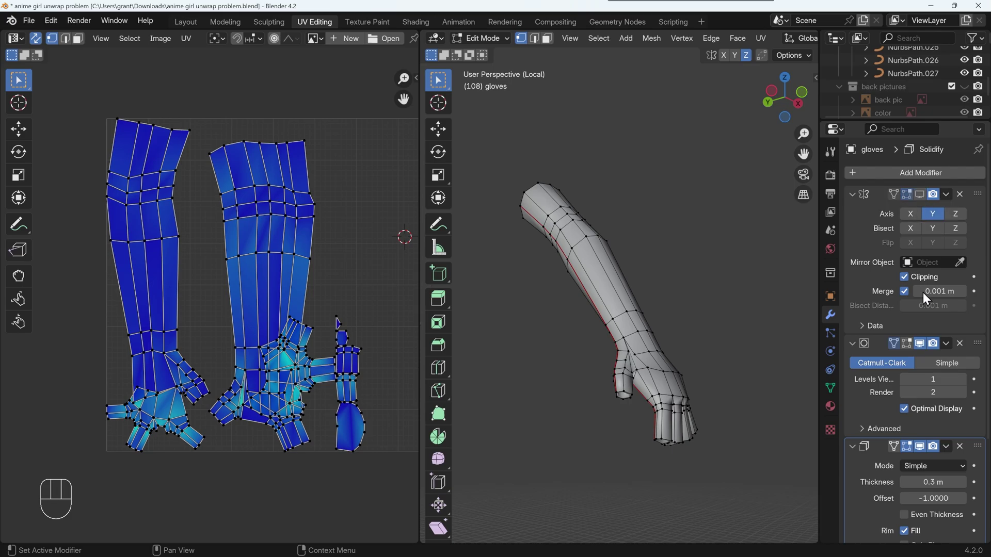
pyautogui.click(852, 345)
pyautogui.click(852, 195)
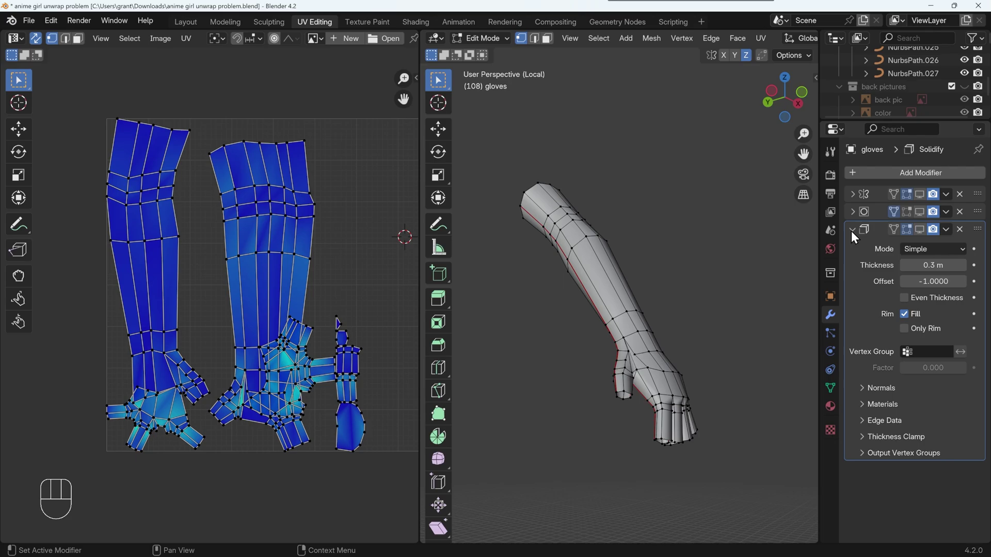
pyautogui.click(852, 230)
pyautogui.moveTo(657, 361); pyautogui.dragTo(676, 337, button='middle')
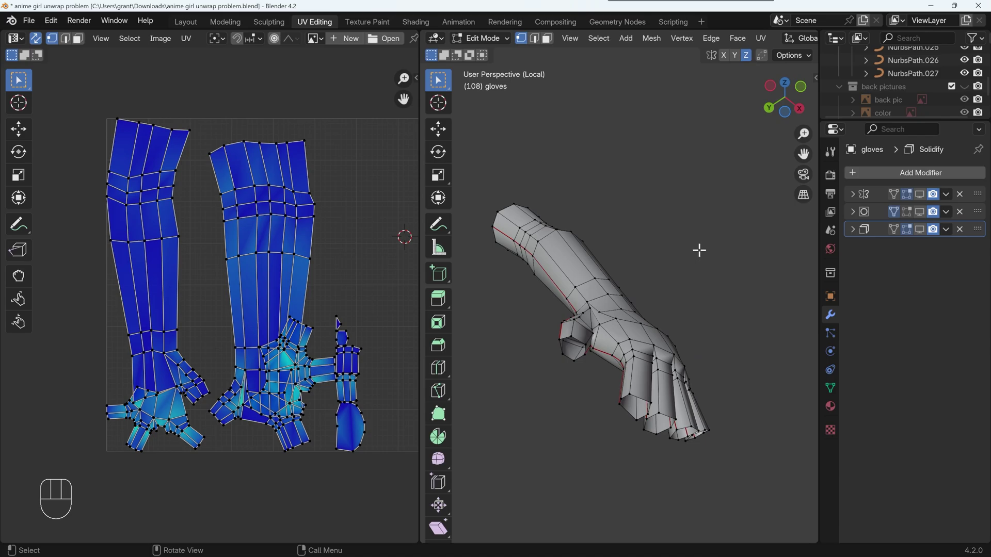
# - Enable X-ray, switch to face select mode, and frame the glove mesh
pyautogui.hotkey('alt', 'z')
pyautogui.moveTo(698, 245); pyautogui.dragTo(663, 369, button='middle')
pyautogui.press('3')
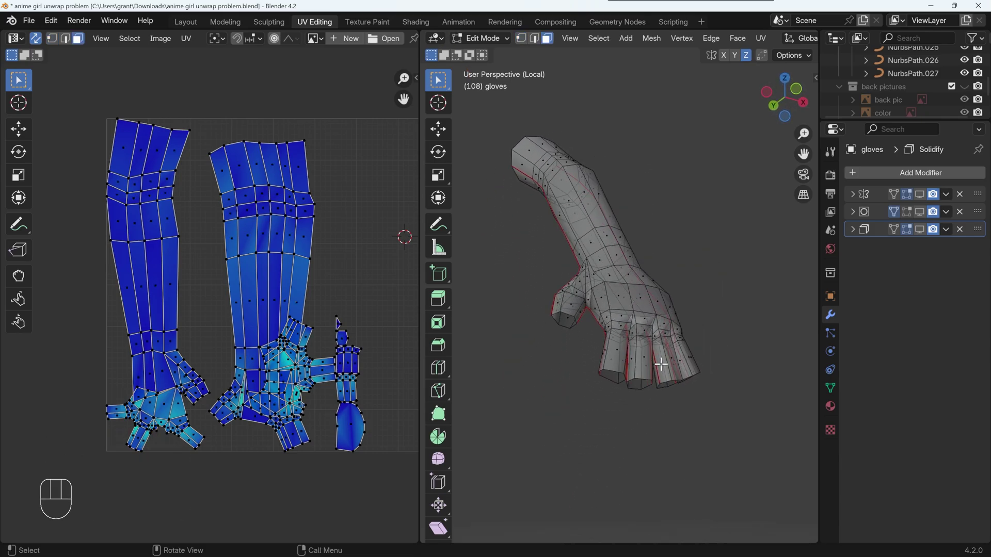
pyautogui.scroll(3, 659, 364)
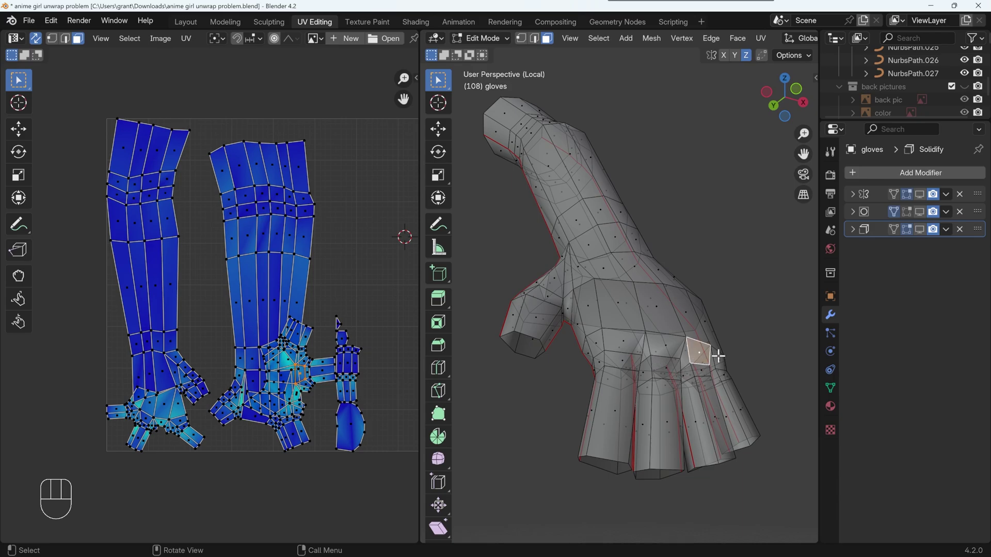
pyautogui.press('KP_Decimal')
pyautogui.moveTo(680, 345); pyautogui.dragTo(563, 294, button='middle')
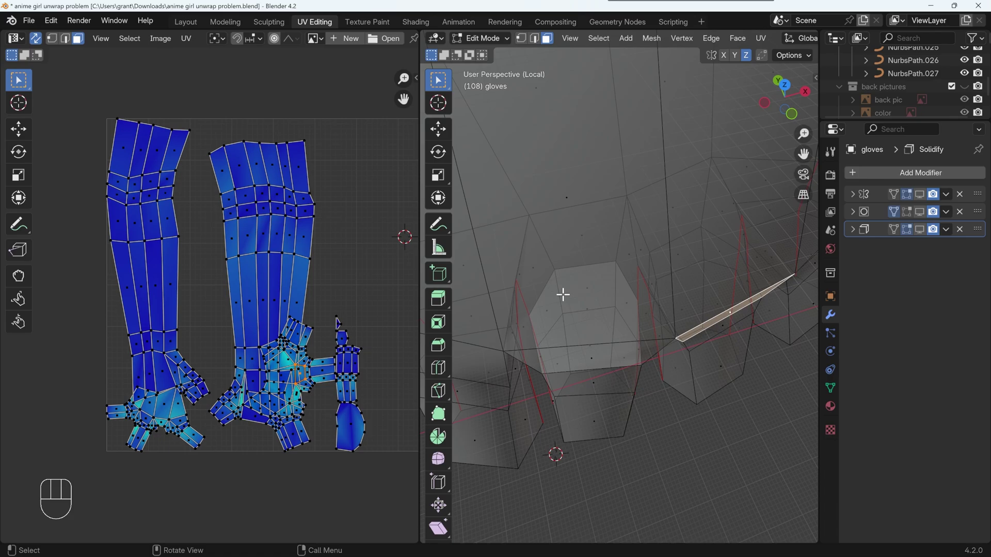
# - Select the hidden hexagonal face between the fingers and delete it
pyautogui.click(586, 312)
pyautogui.moveTo(601, 371); pyautogui.dragTo(629, 293, button='middle')
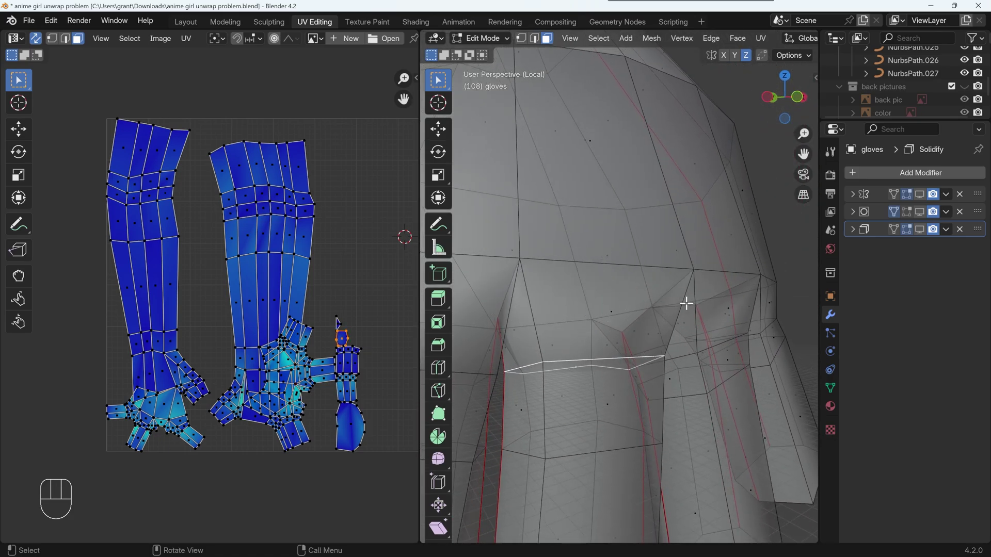
pyautogui.moveTo(690, 393); pyautogui.dragTo(640, 410, button='middle')
pyautogui.press('Delete')
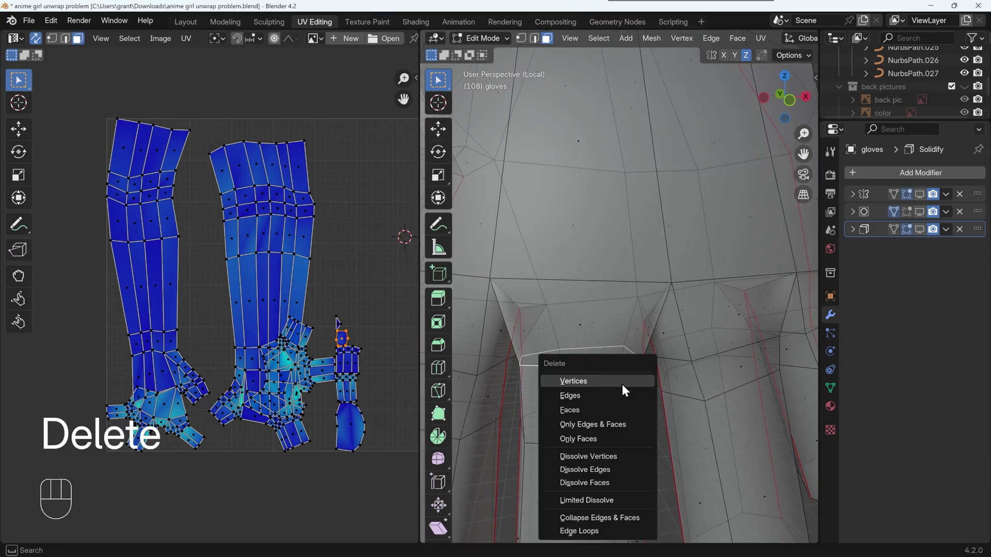
pyautogui.click(606, 406)
pyautogui.scroll(-5, 654, 316)
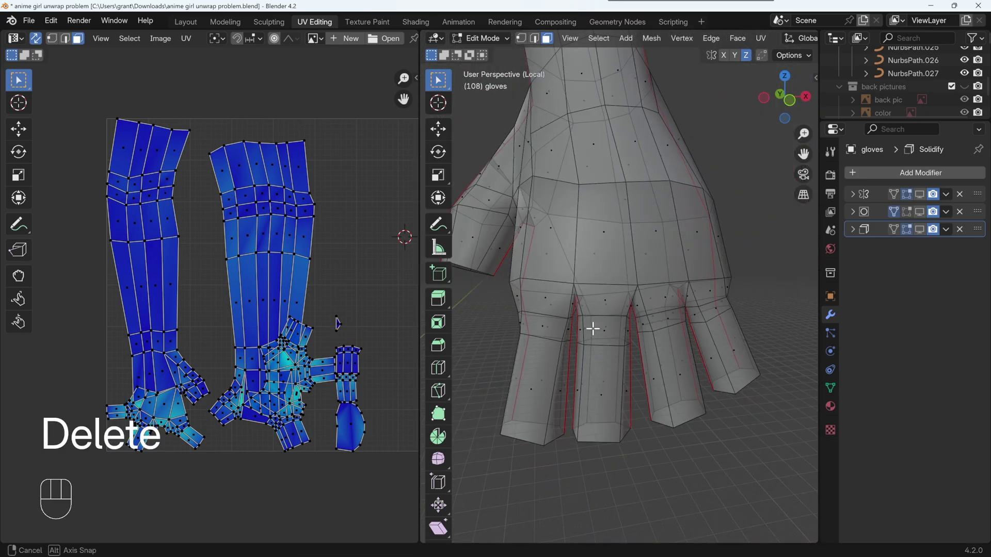
# - Select all and re-unwrap the glove, then select the internal face loop inside the hand
pyautogui.moveTo(592, 327); pyautogui.dragTo(657, 304, button='middle')
pyautogui.press('a')
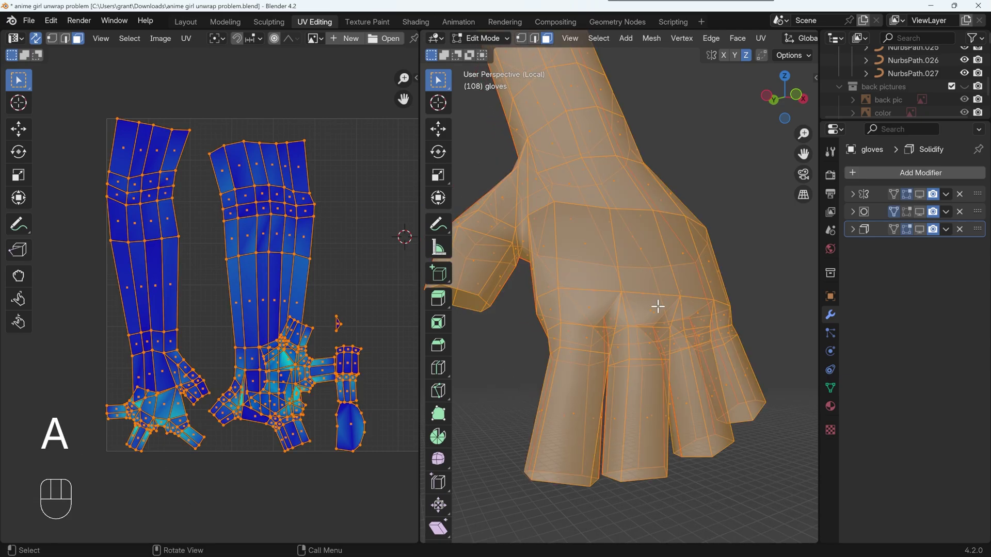
pyautogui.press('u')
pyautogui.click(658, 307)
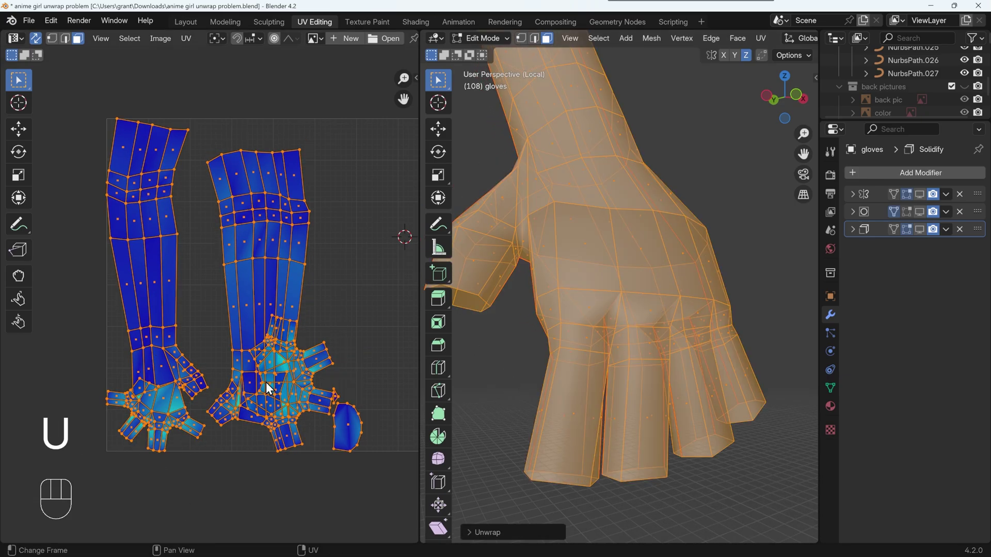
pyautogui.moveTo(645, 349); pyautogui.dragTo(678, 268, button='middle')
pyautogui.keyDown('alt'); pyautogui.click(690, 267); pyautogui.keyUp('alt')
# - Delete the selected internal face loop and the stray triangular face
pyautogui.press('x')
pyautogui.click(711, 261)
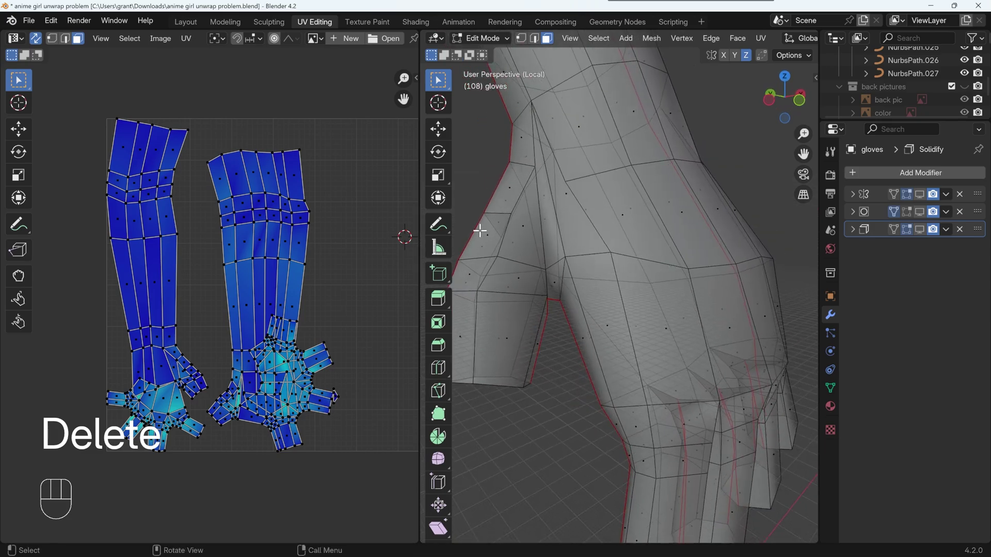
pyautogui.click(497, 221)
pyautogui.moveTo(496, 221); pyautogui.dragTo(553, 249, button='middle')
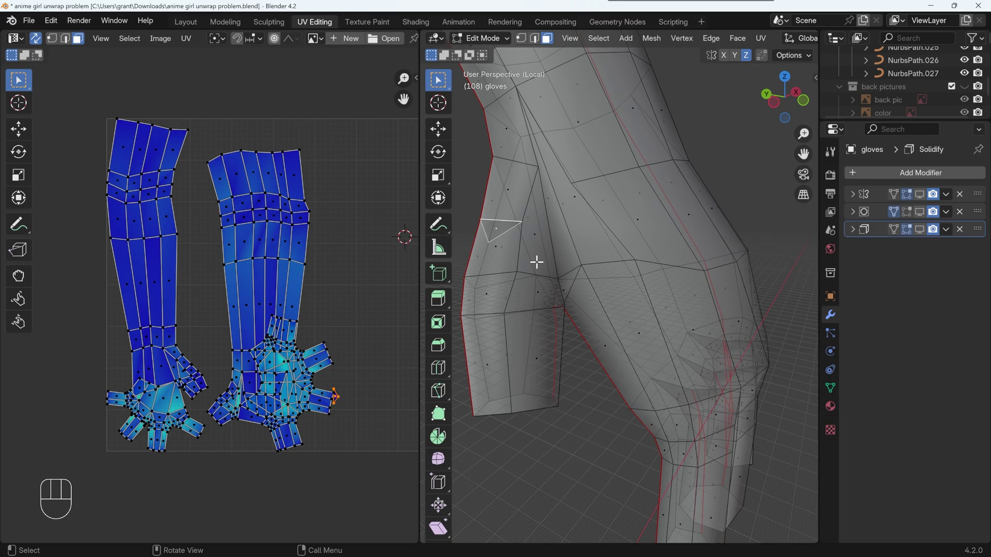
pyautogui.press('Delete')
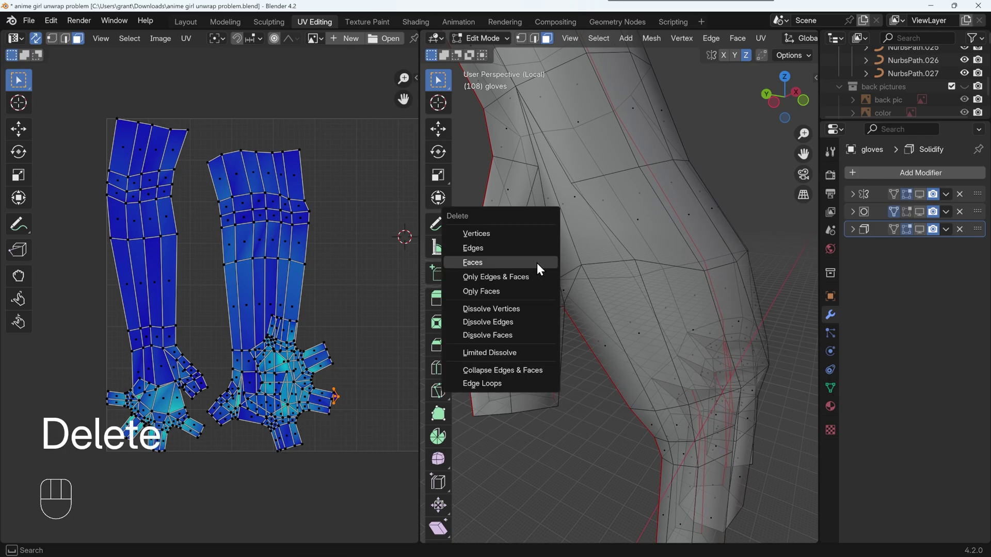
pyautogui.click(536, 263)
# - Select all and unwrap the glove into two flat, glove-shaped islands with spread fingers
pyautogui.moveTo(773, 318); pyautogui.dragTo(695, 296, button='middle')
pyautogui.scroll(-3, 680, 317)
pyautogui.press('a')
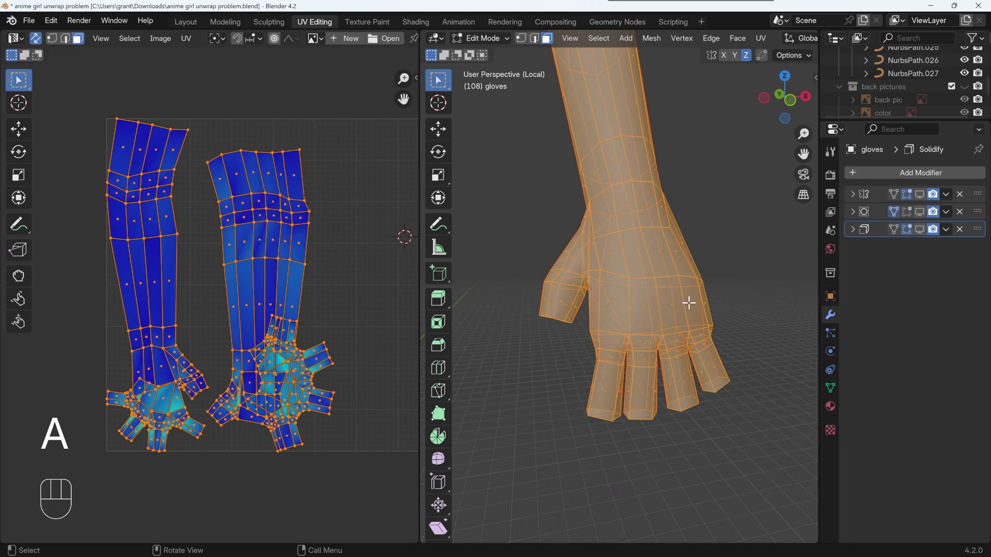
pyautogui.press('u')
pyautogui.click(681, 301)
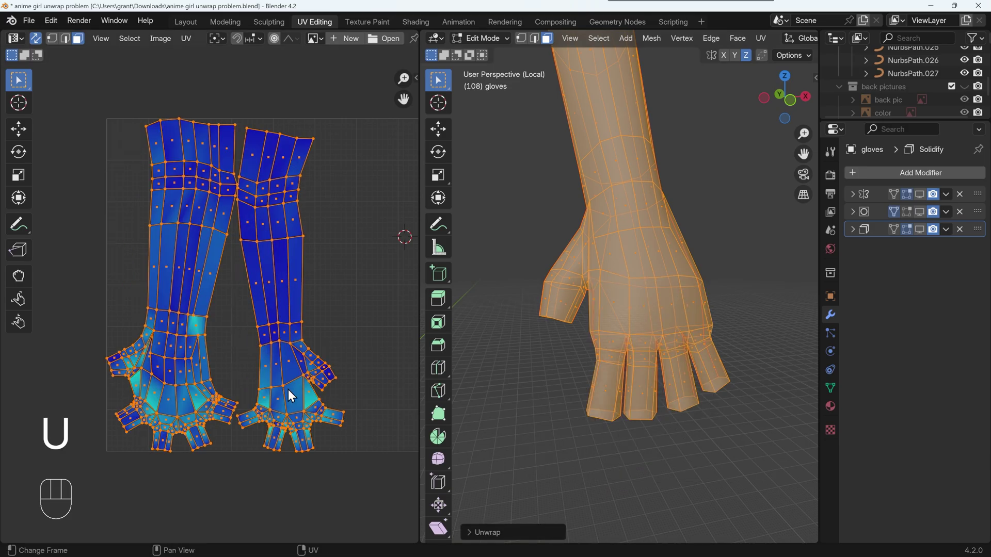